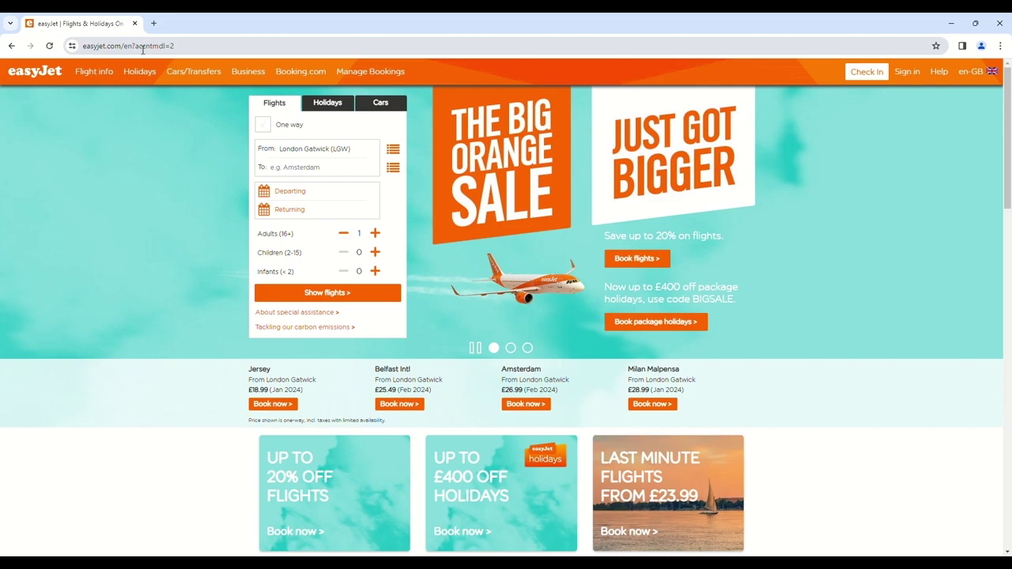
Step: Go to easyjet.com to load the home page with its flight search form
click(214, 49)
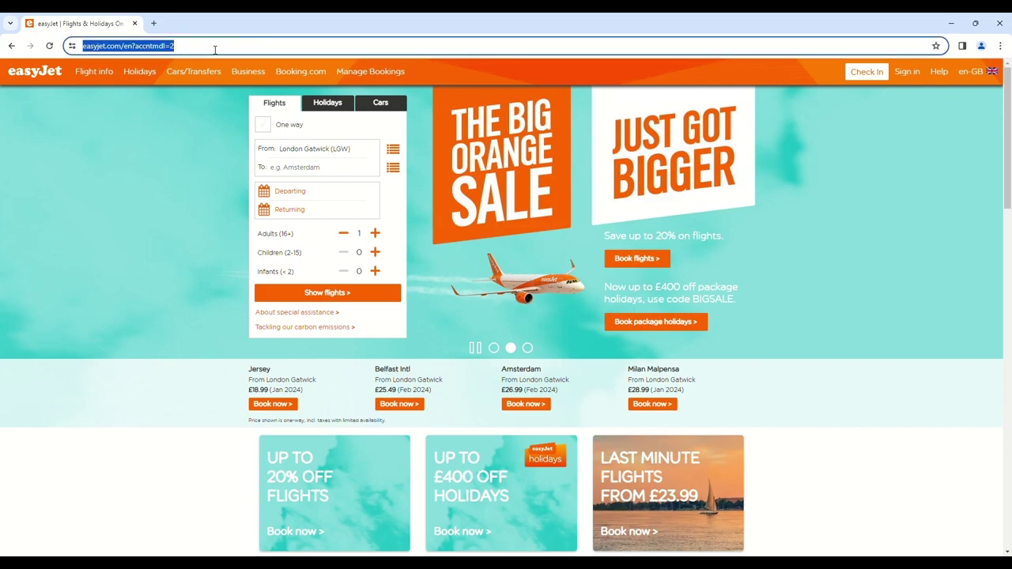
text(easyjet.com)
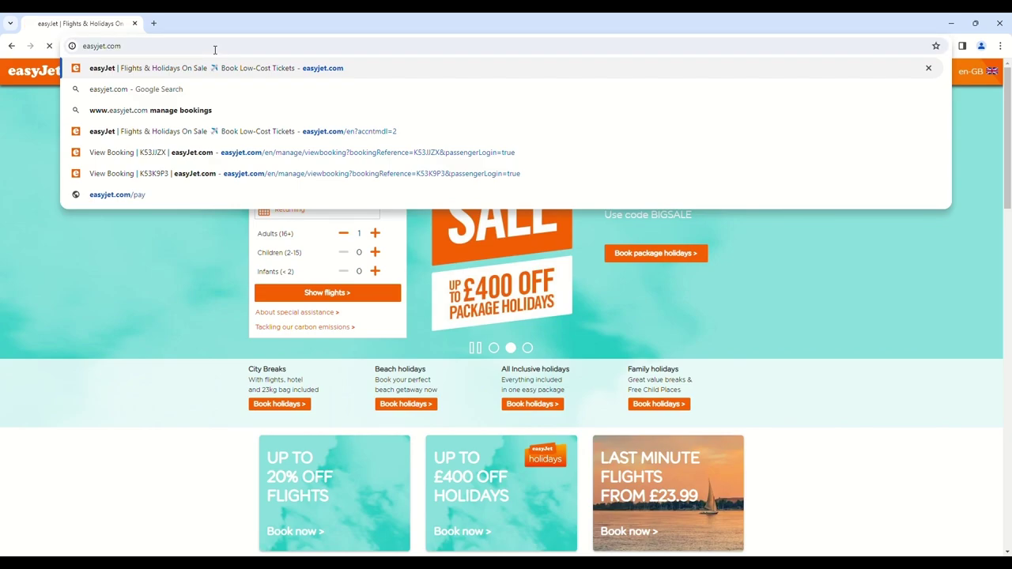
key(Return)
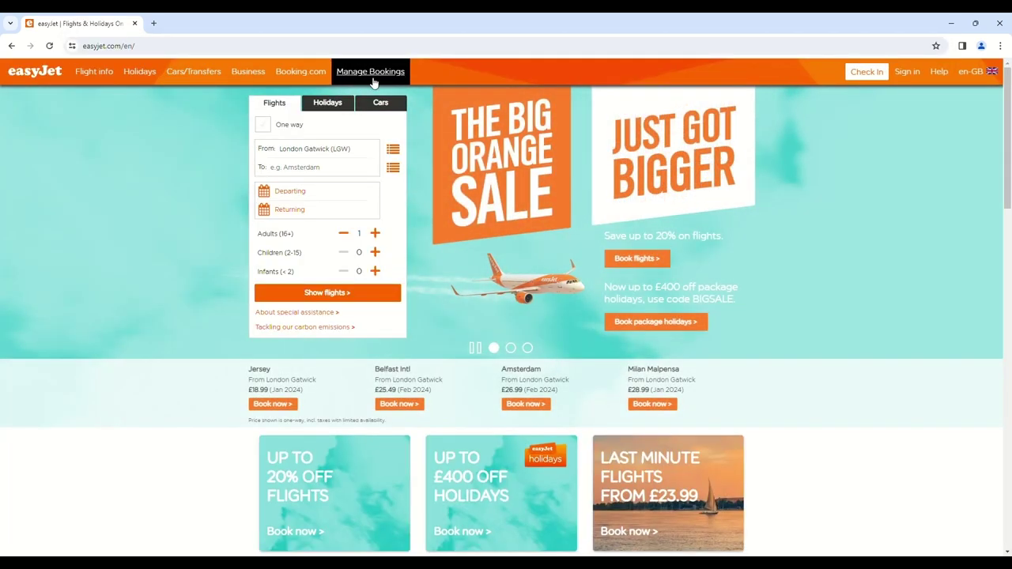
Step: Open Manage Bookings and switch to finding a booking without signing in
click(372, 72)
click(373, 72)
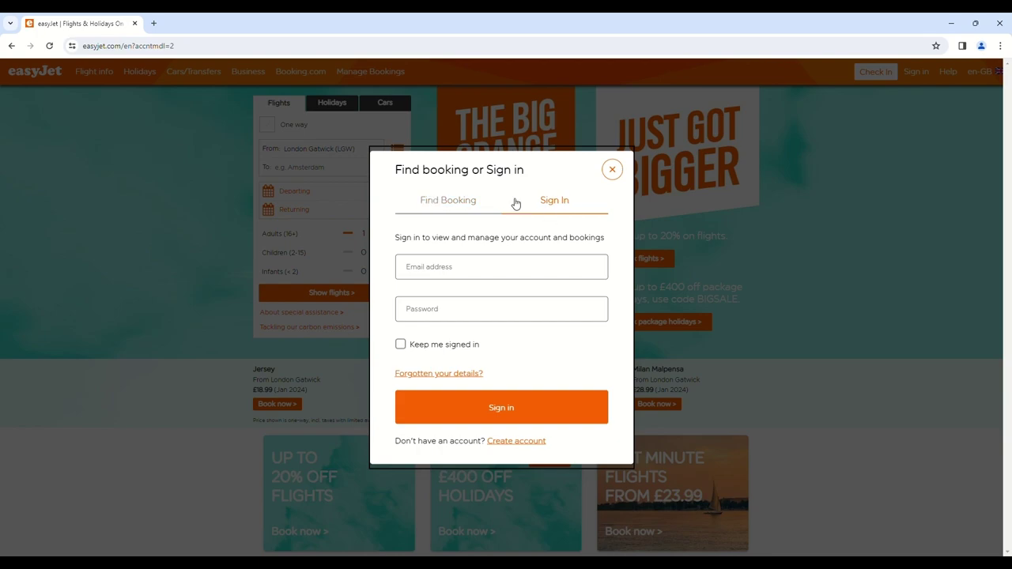
click(463, 202)
Step: Enter the passenger's surname and booking reference, tick the permission box, and look up the booking
click(449, 297)
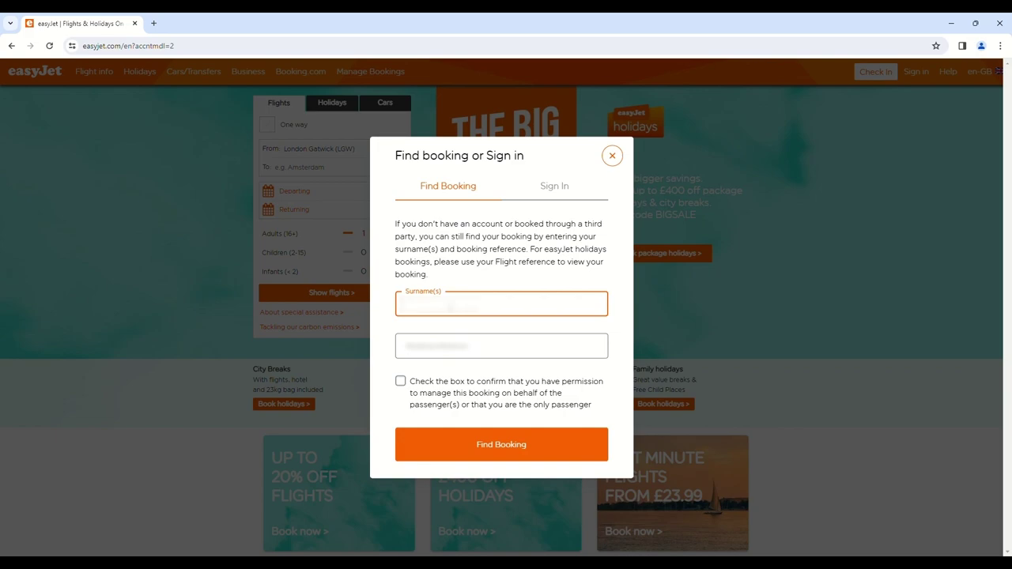
click(501, 346)
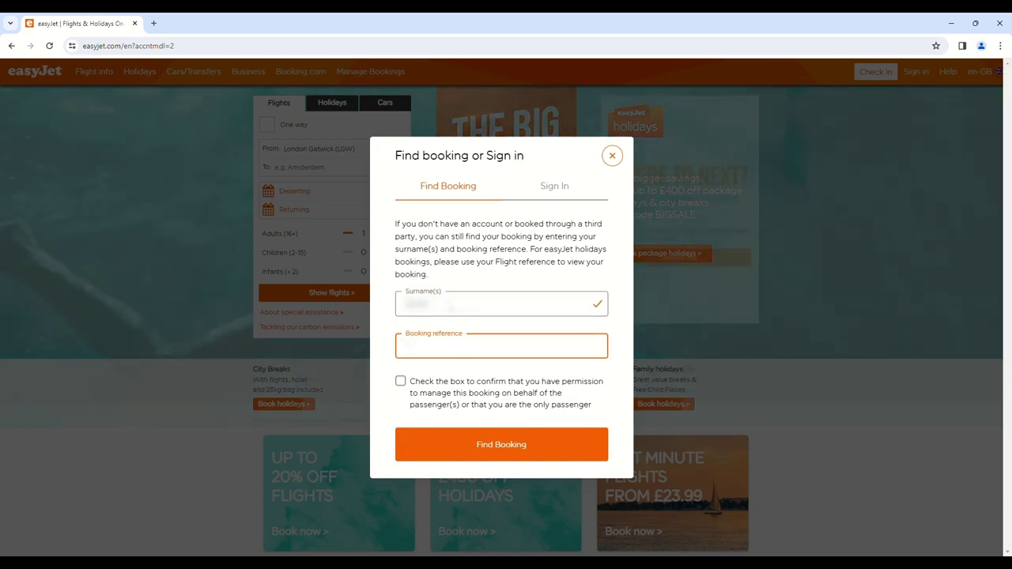
text(XXXXXXX)
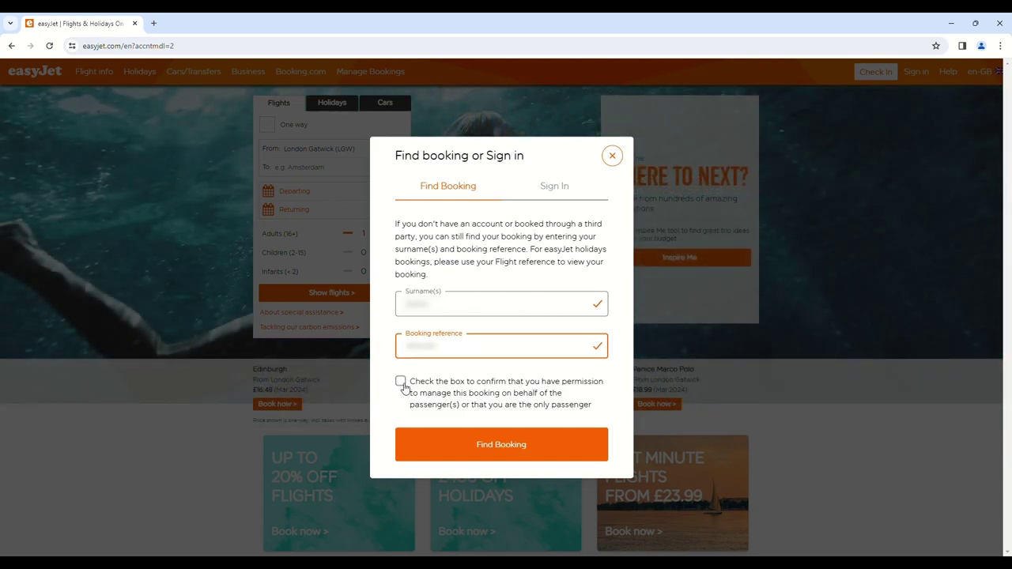
click(401, 383)
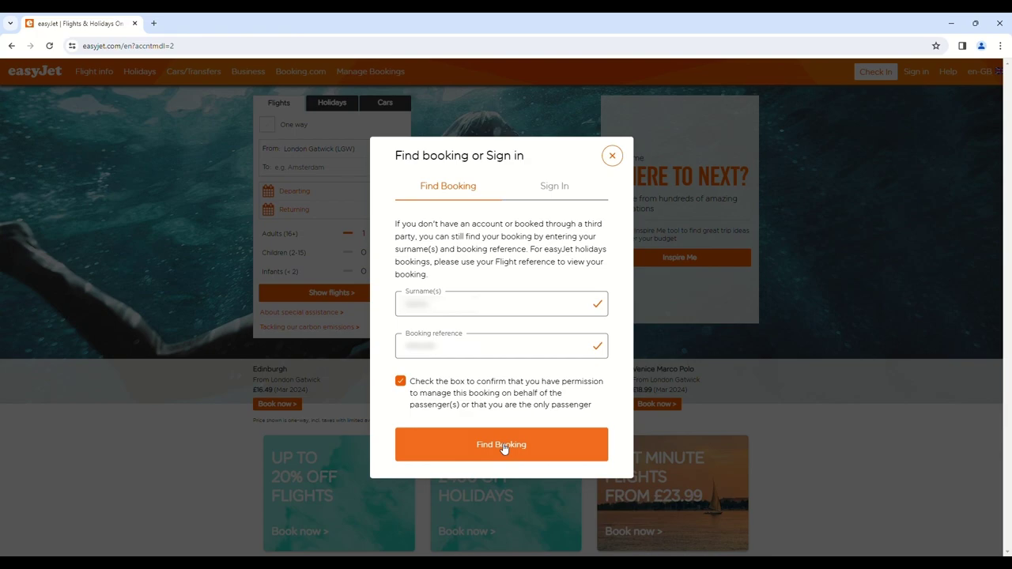
click(503, 446)
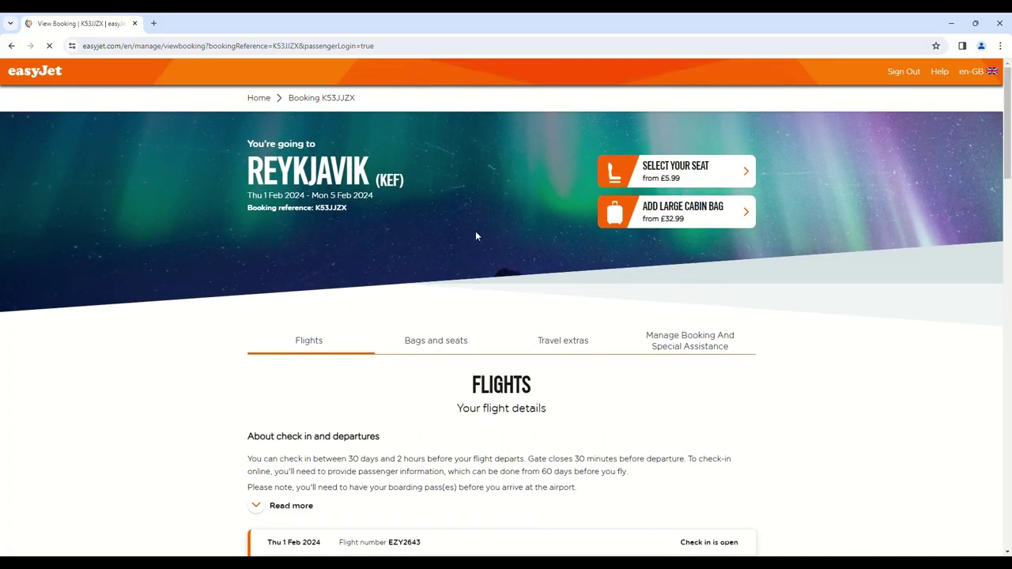
Step: Start check-in for the 1 Feb London Luton to Reykjavik flight
scroll(425, 289, down, 5)
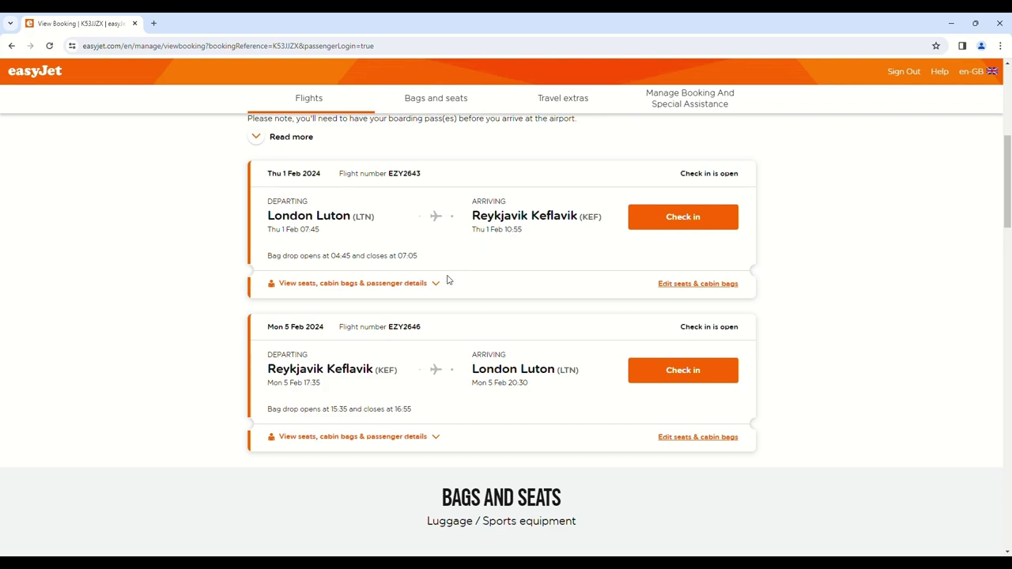
click(671, 220)
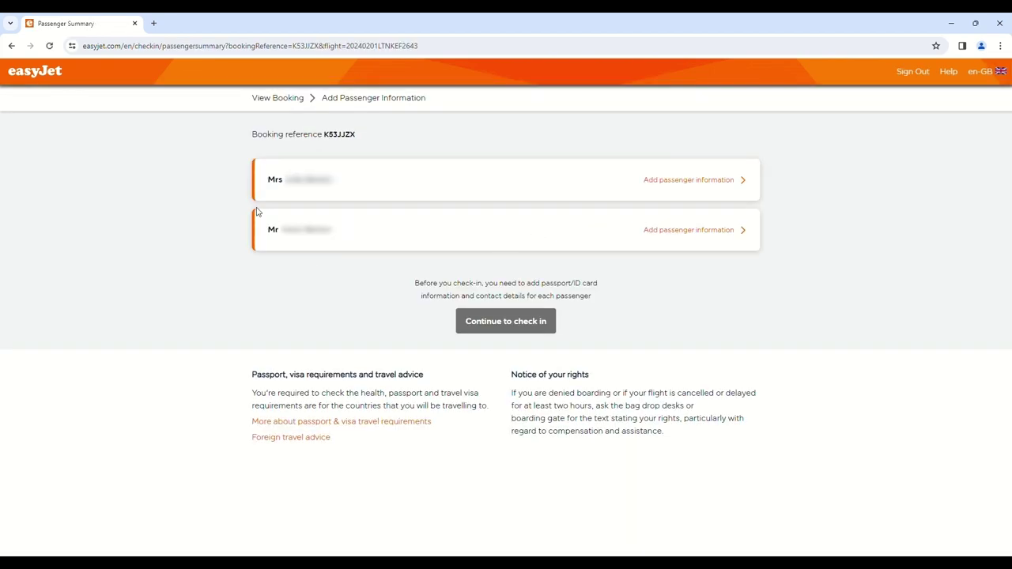
Step: Add the first passenger's Passport document with its number and United Kingdom nationality
click(674, 182)
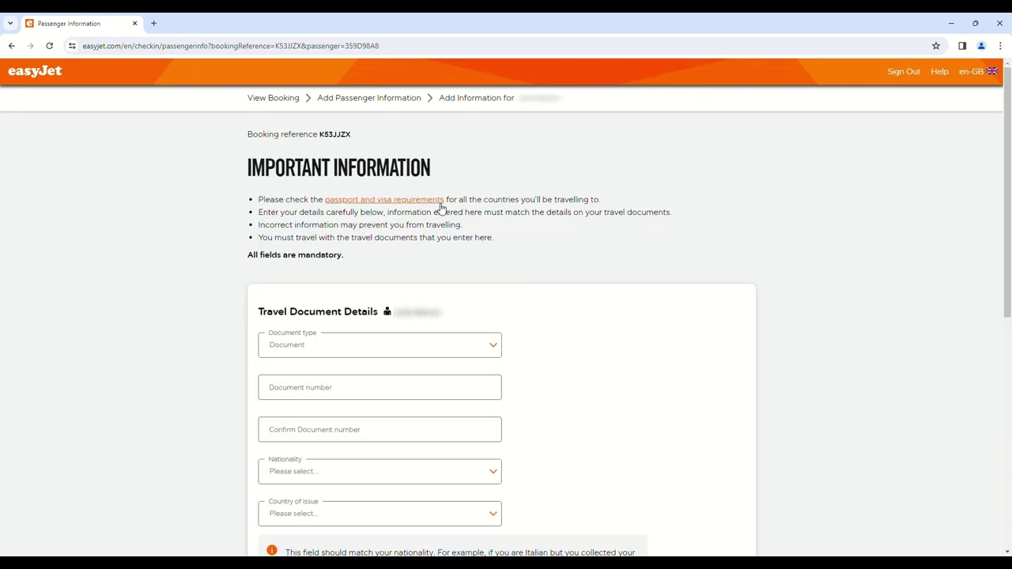
scroll(459, 316, down, 1)
click(462, 246)
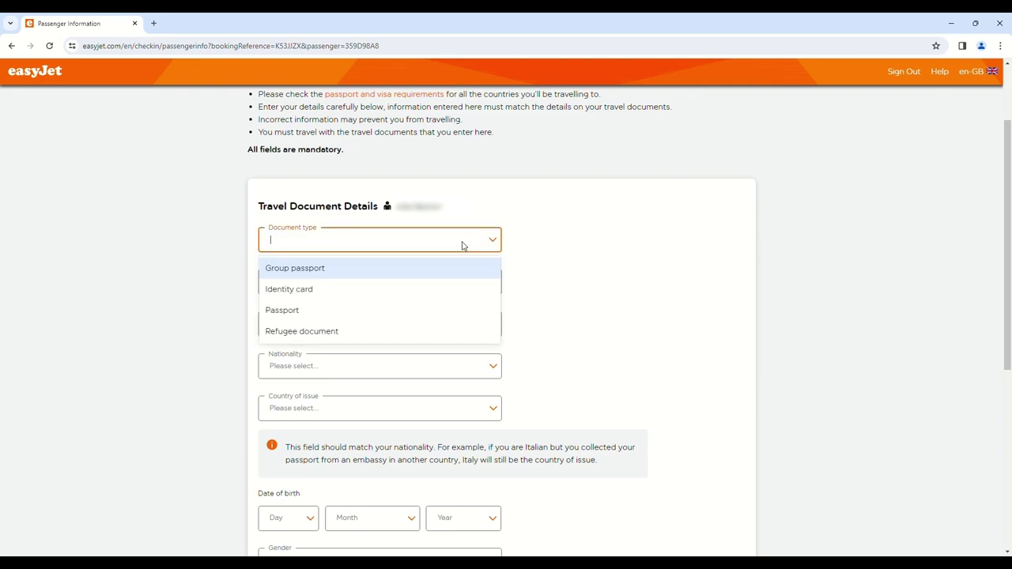
click(355, 312)
click(322, 292)
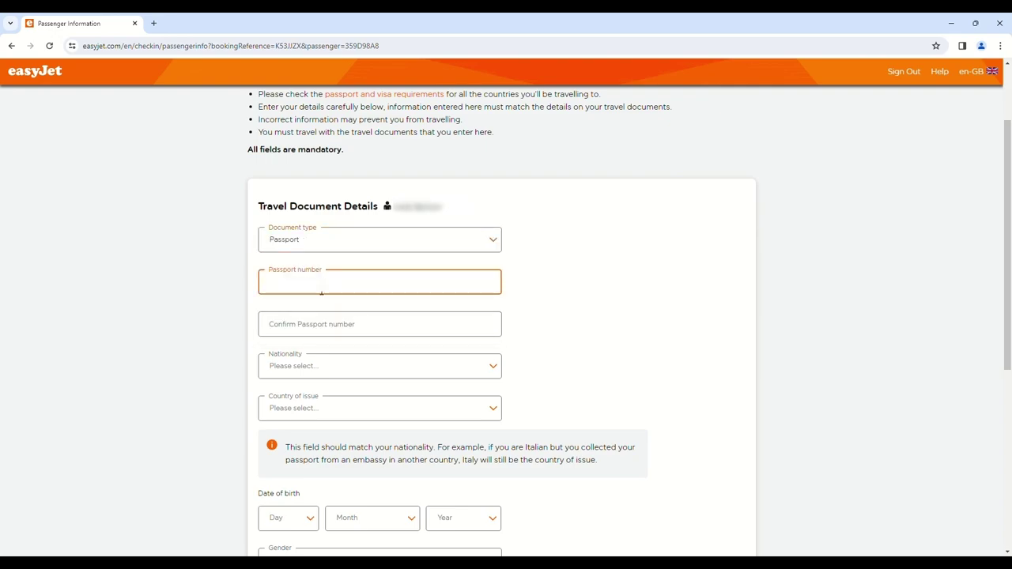
key(Tab)
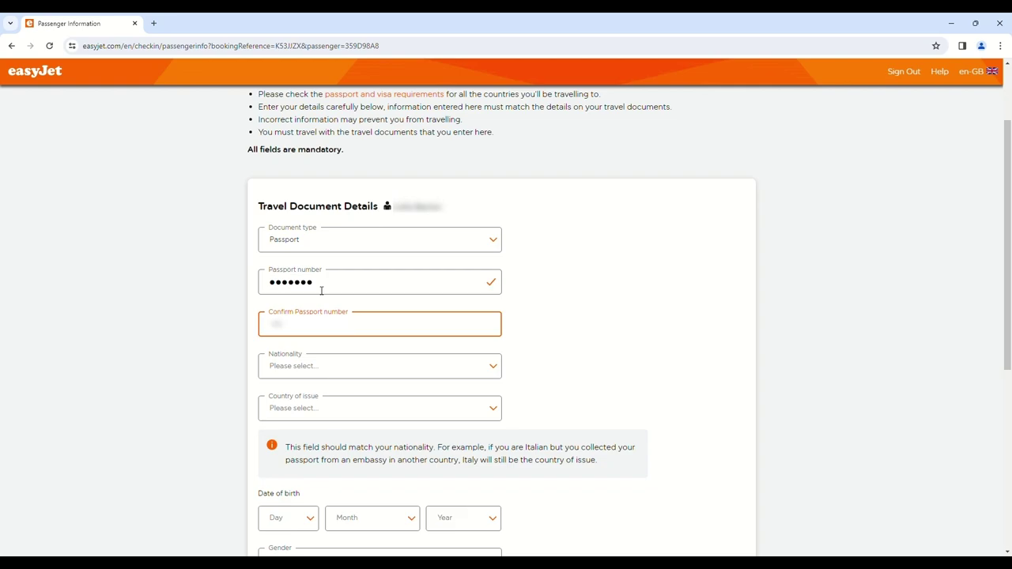
key(Tab)
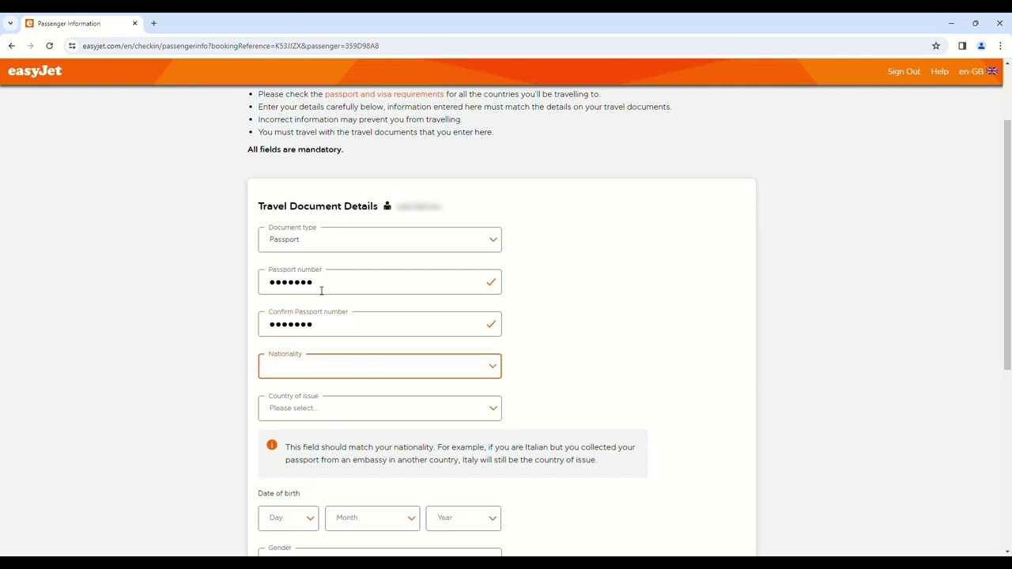
text(British)
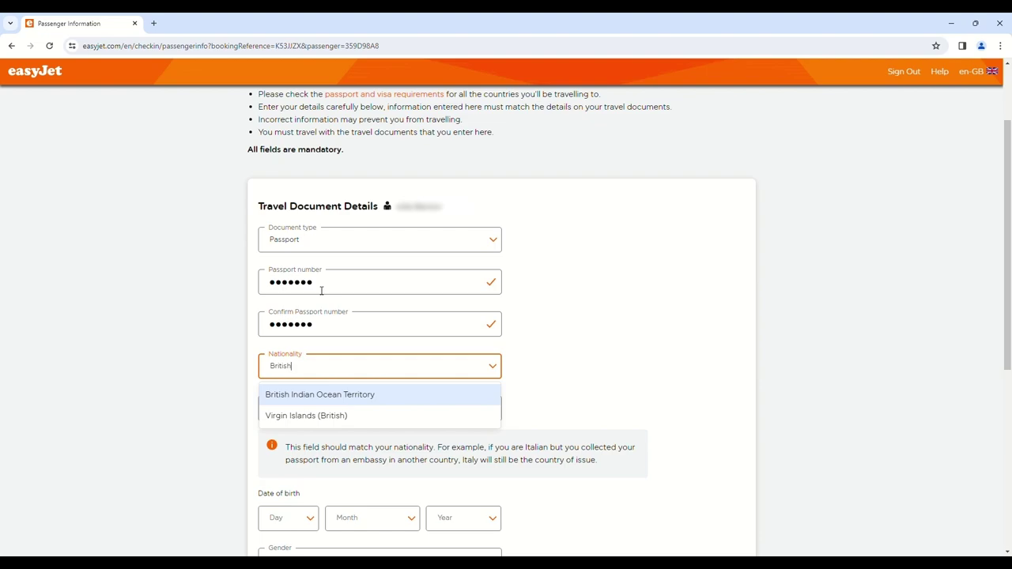
text(s)
key(BackSpace)
key(BackSpace)
key(BackSpace)
key(BackSpace)
key(BackSpace)
key(BackSpace)
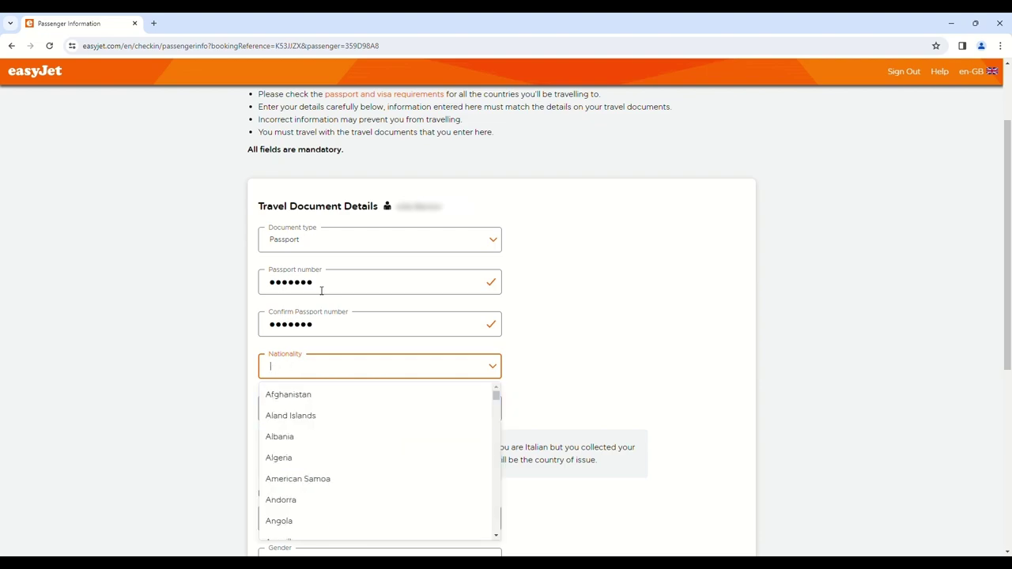
text(United)
key(Down)
key(Down)
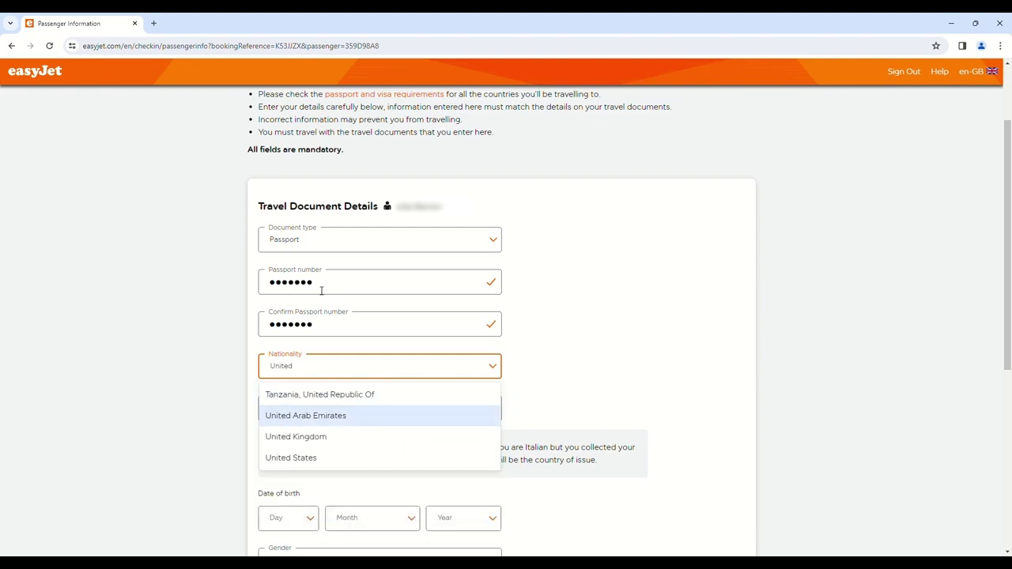
key(Return)
Step: Set the passenger's date of birth to 19 May 1983 and gender to Male
scroll(455, 383, down, 3)
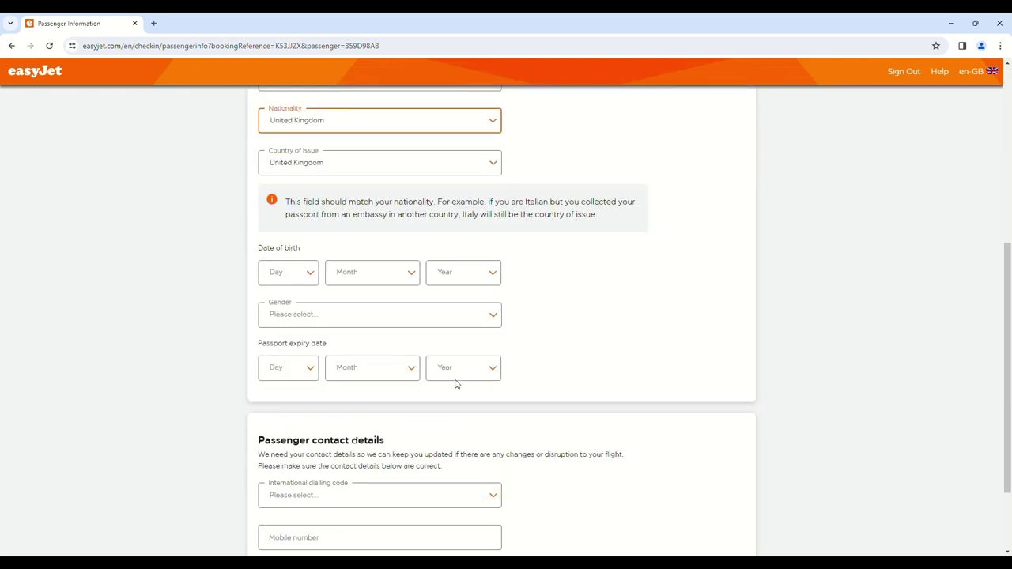
click(307, 266)
text(19)
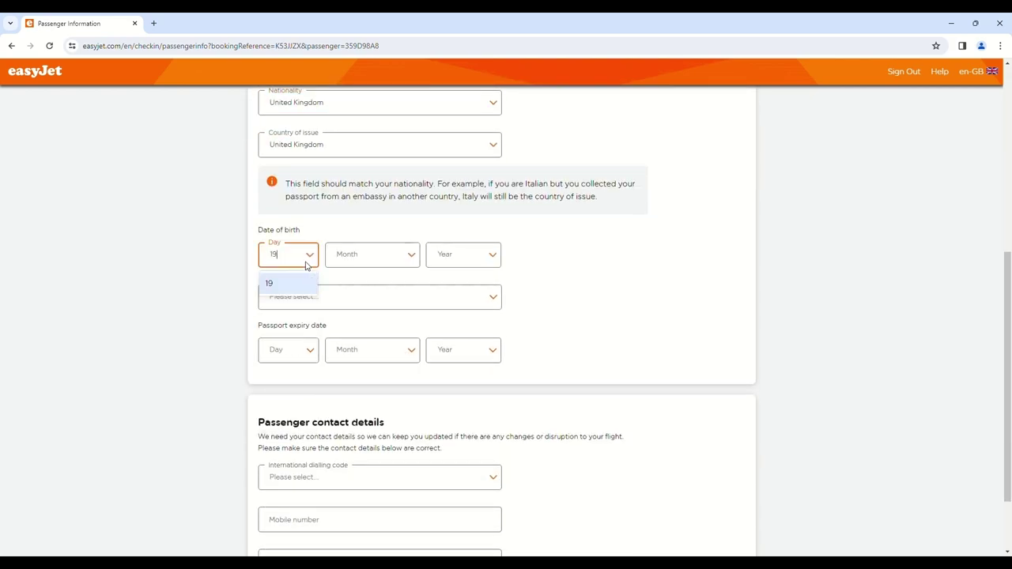
key(Return)
key(Tab)
text(may)
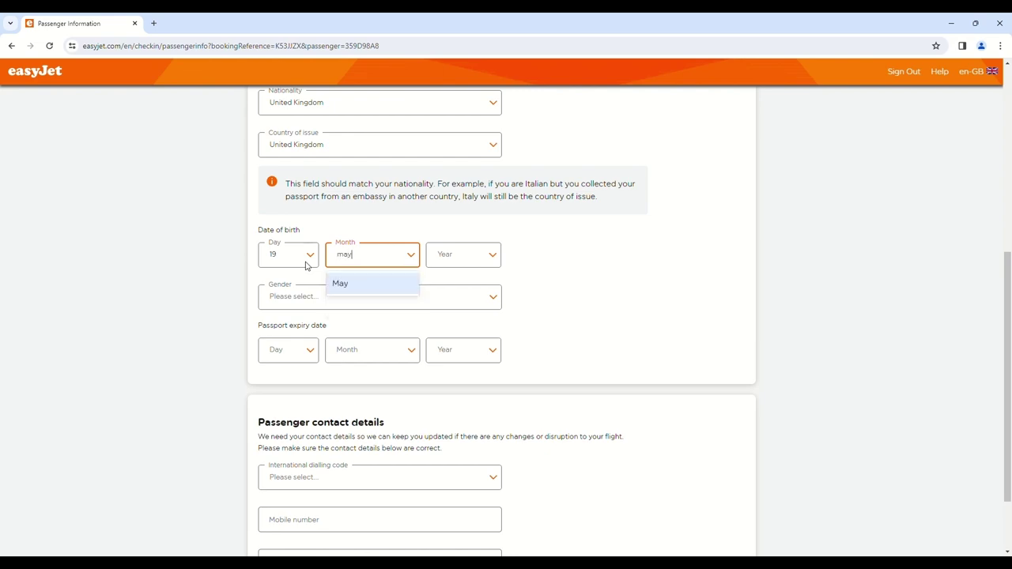
key(Return)
key(Tab)
text(1983)
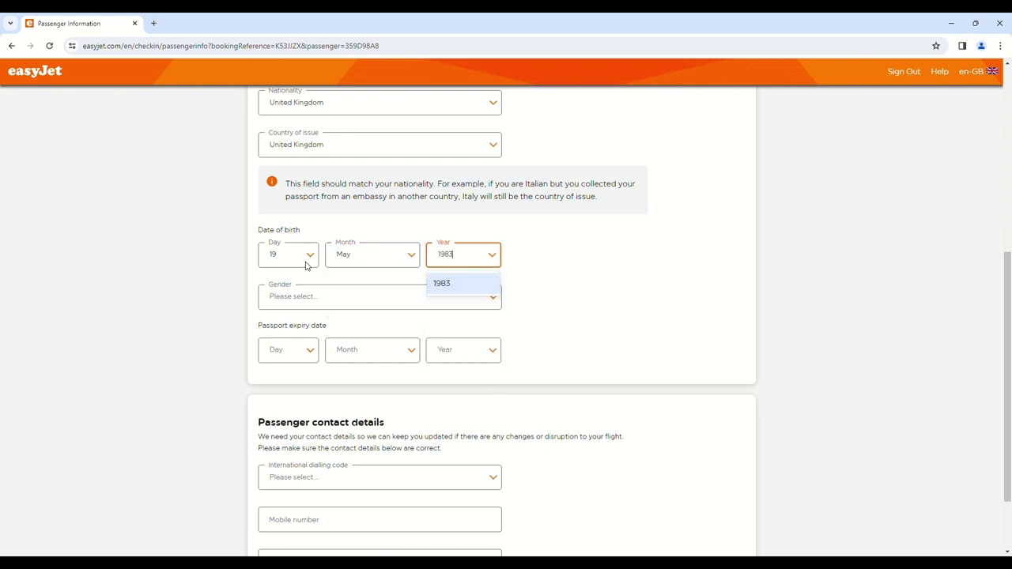
key(Return)
key(Tab)
text(ma)
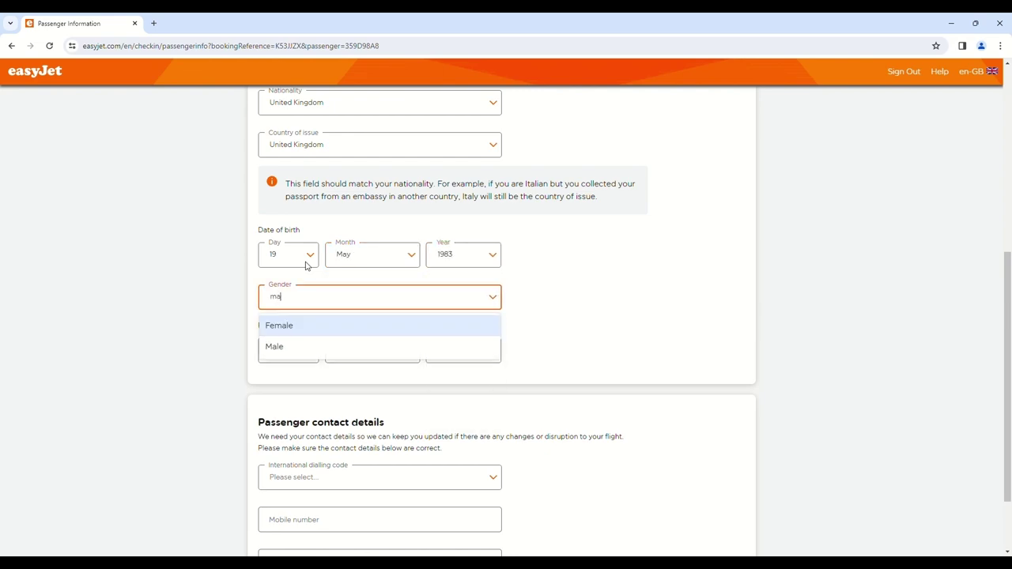
key(Down)
key(Return)
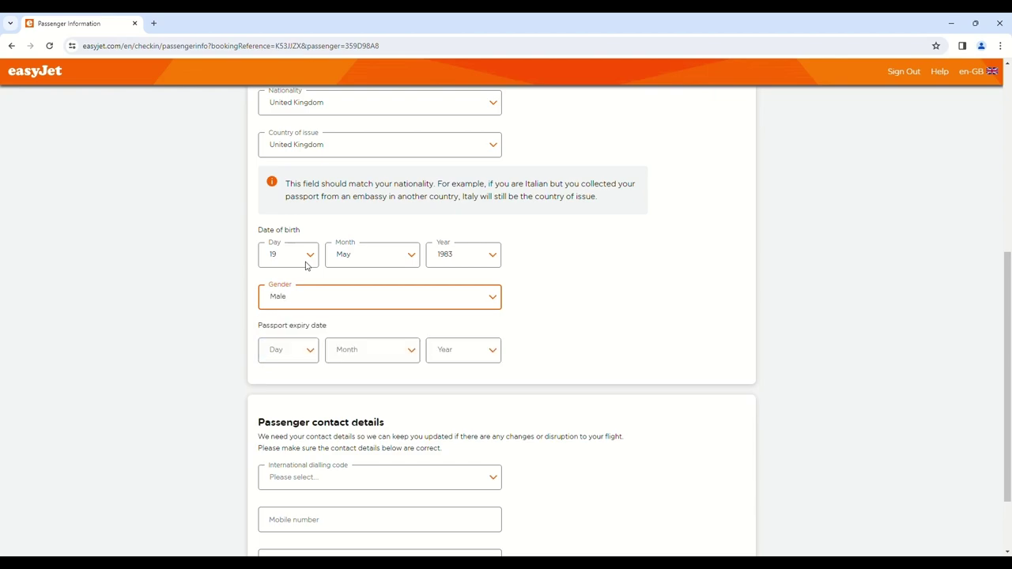
Step: Set the passport expiry date to 2 March 2038
click(309, 355)
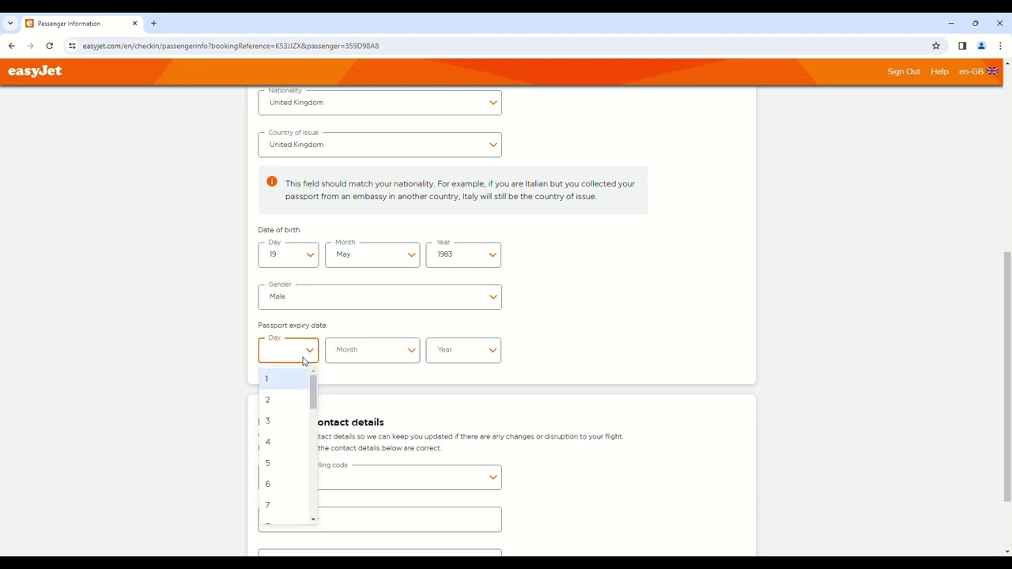
scroll(304, 362, up, 1)
scroll(297, 380, down, 1)
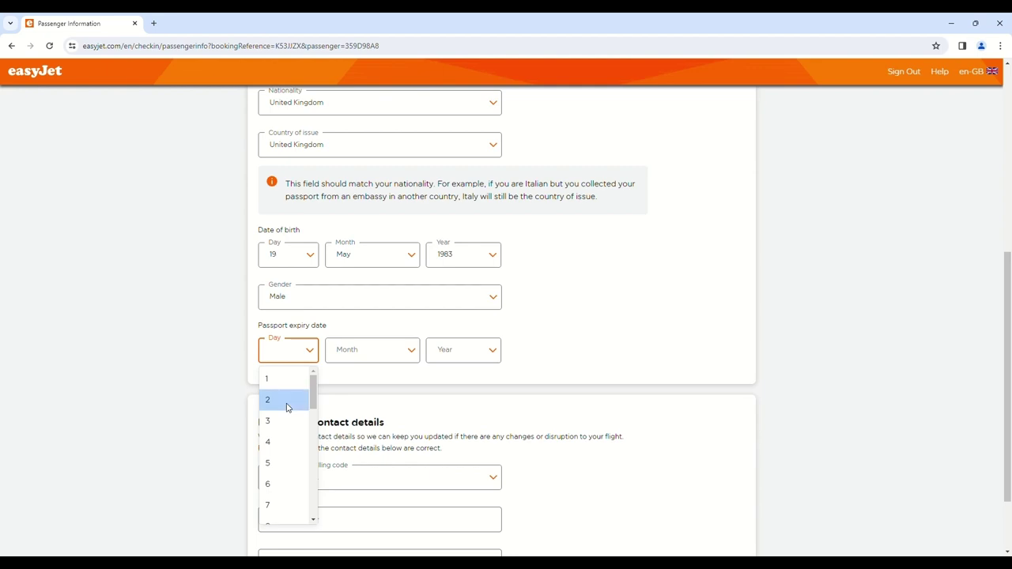
click(289, 400)
click(380, 353)
click(361, 417)
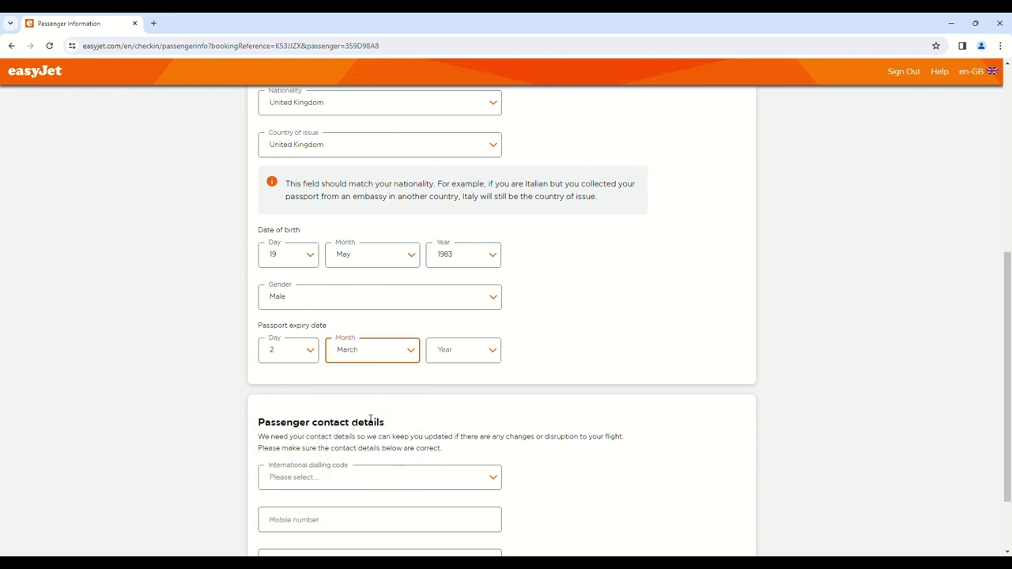
click(457, 350)
scroll(468, 437, down, 5)
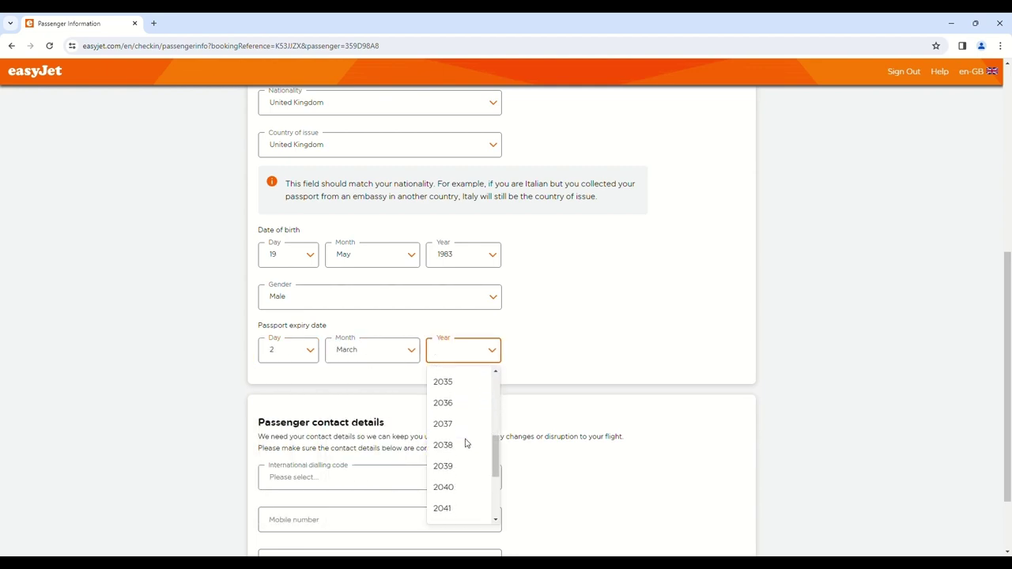
click(461, 413)
click(538, 364)
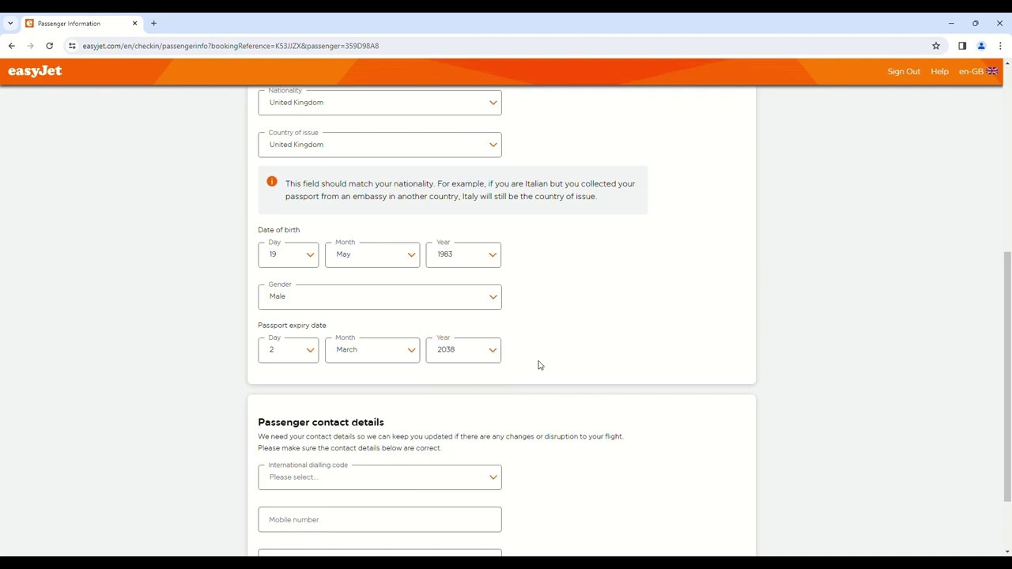
Step: Enter contact details with United Kingdom (+44) code, the mobile number and e-mail, then submit
scroll(539, 365, down, 1)
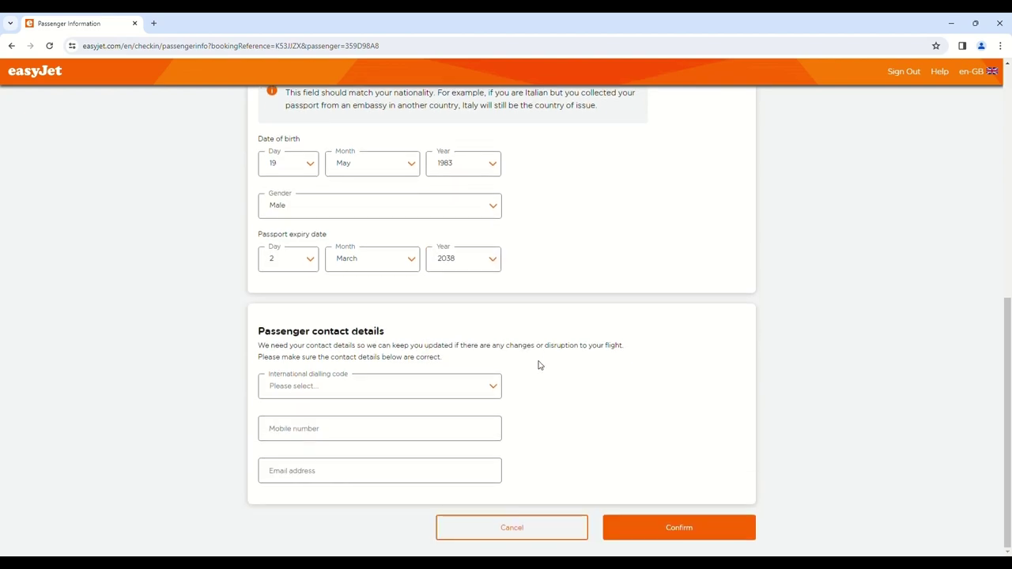
click(470, 393)
text(united)
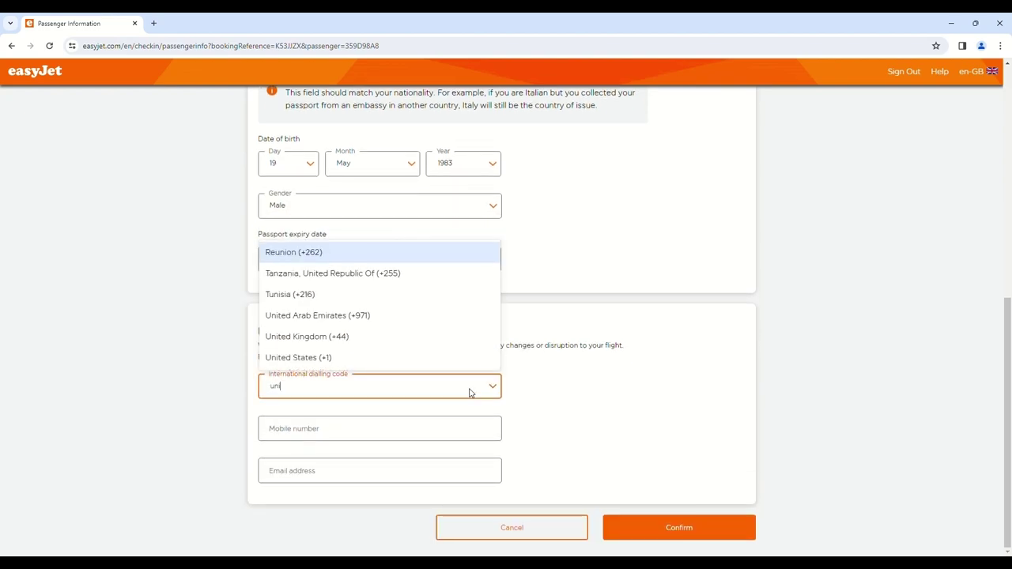
key(Down)
key(Down)
key(Return)
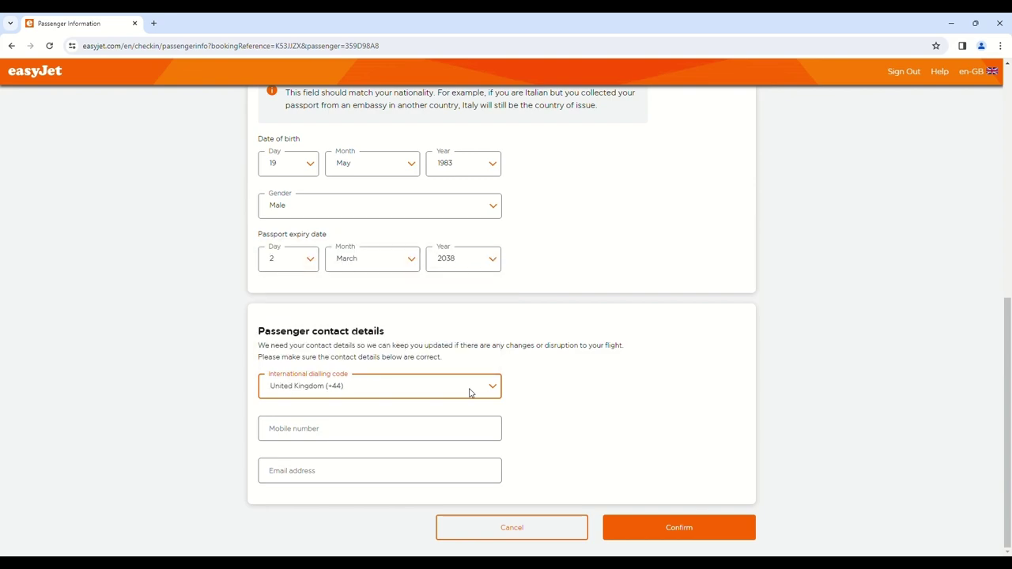
click(402, 429)
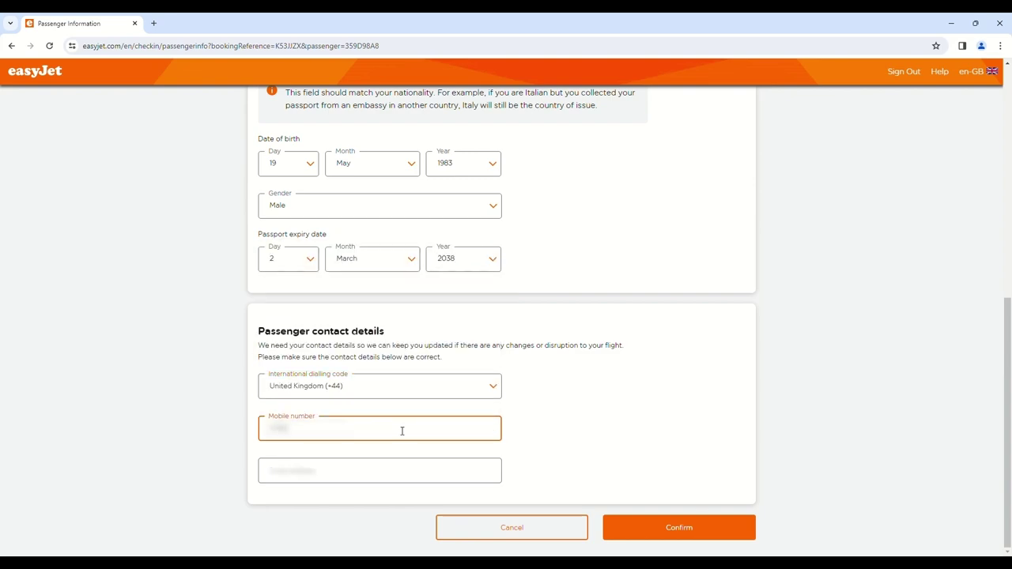
text(12)
key(Tab)
text(johnsm)
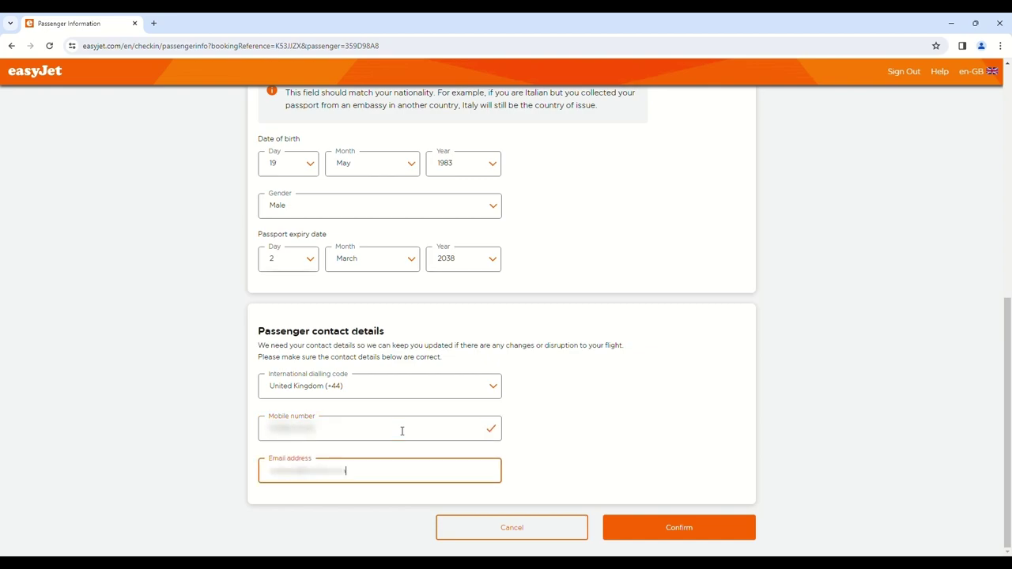
click(679, 522)
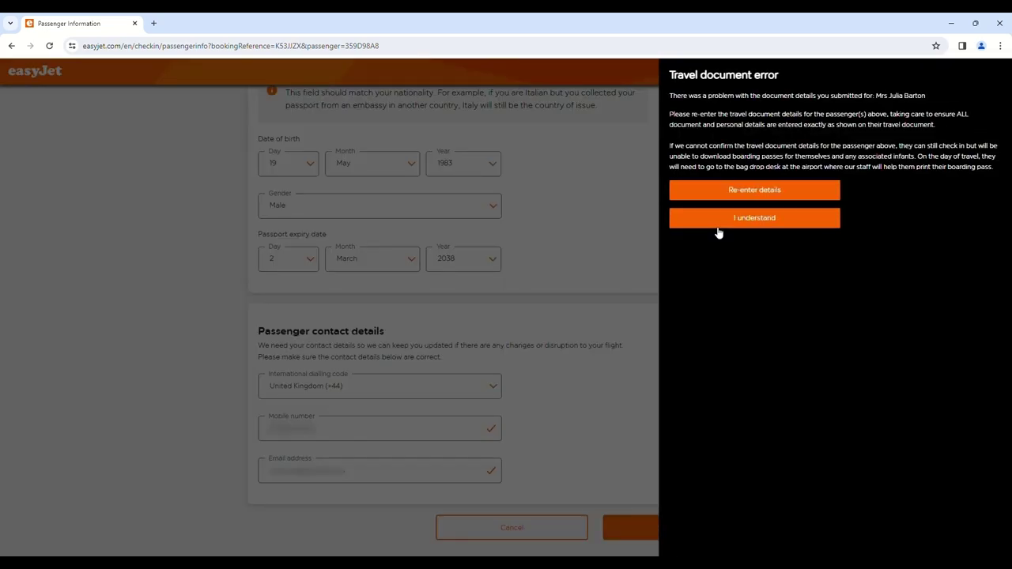
Step: Acknowledge the travel document error with 'I understand' and continue to check in
click(720, 228)
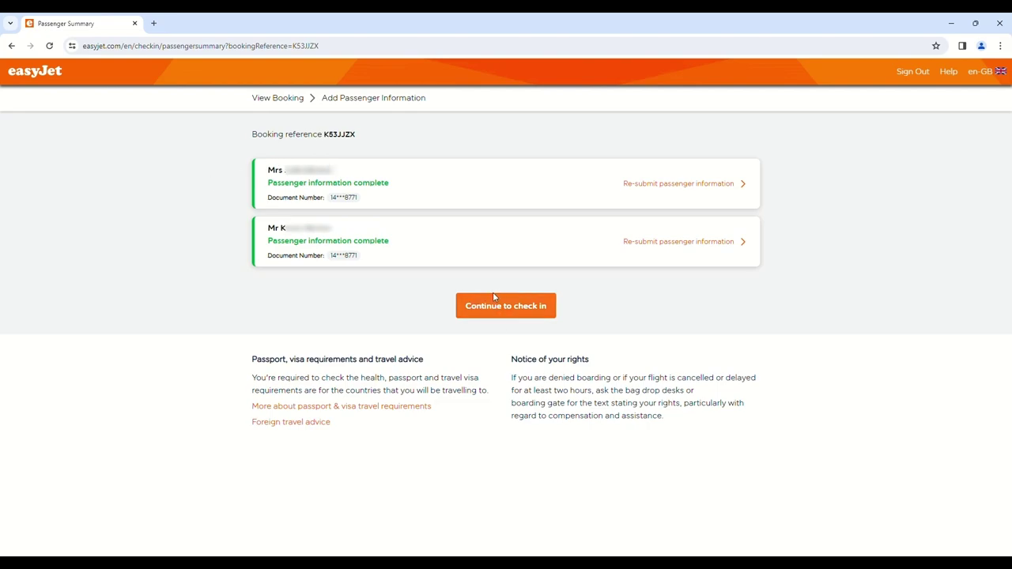
click(492, 314)
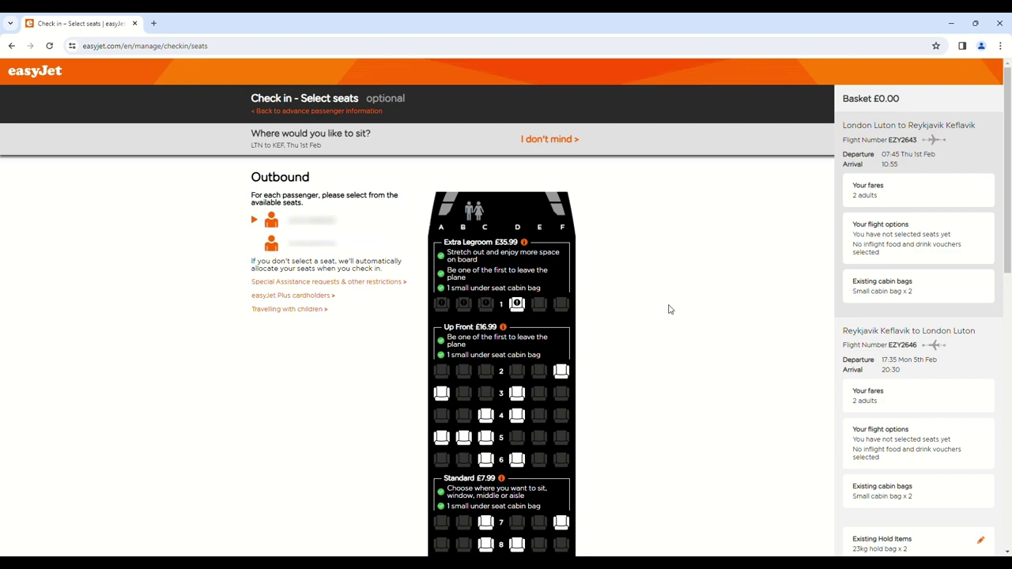
Step: Choose 'I don't mind' and skip seats for the outbound flight, then for the inbound flight
scroll(669, 309, down, 1)
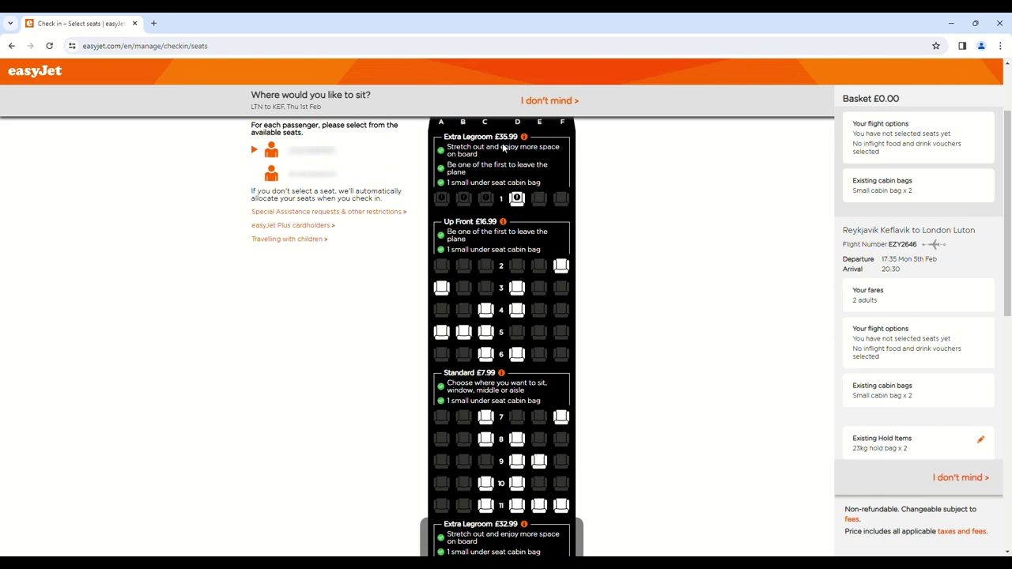
scroll(494, 310, down, 7)
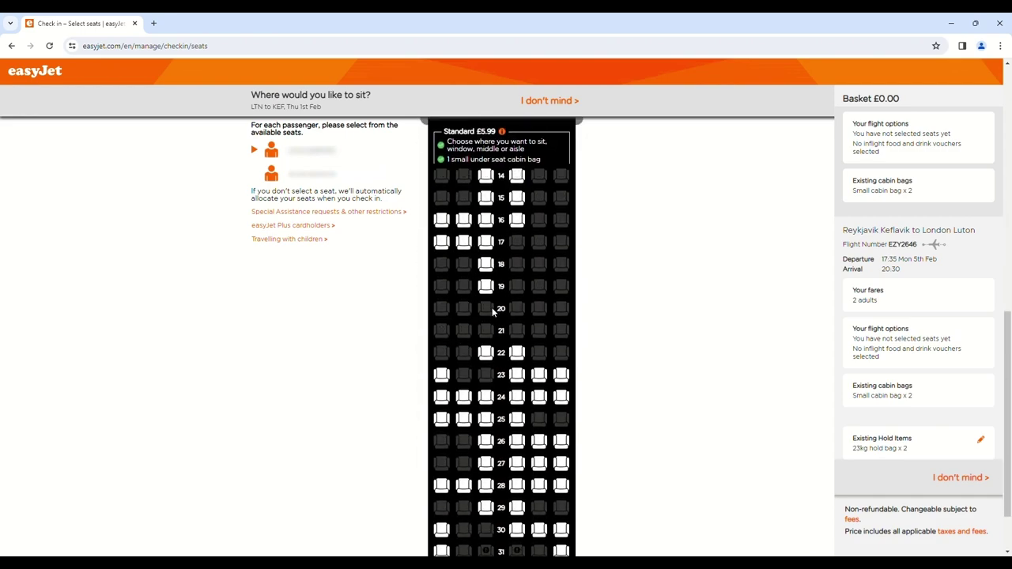
scroll(492, 310, down, 1)
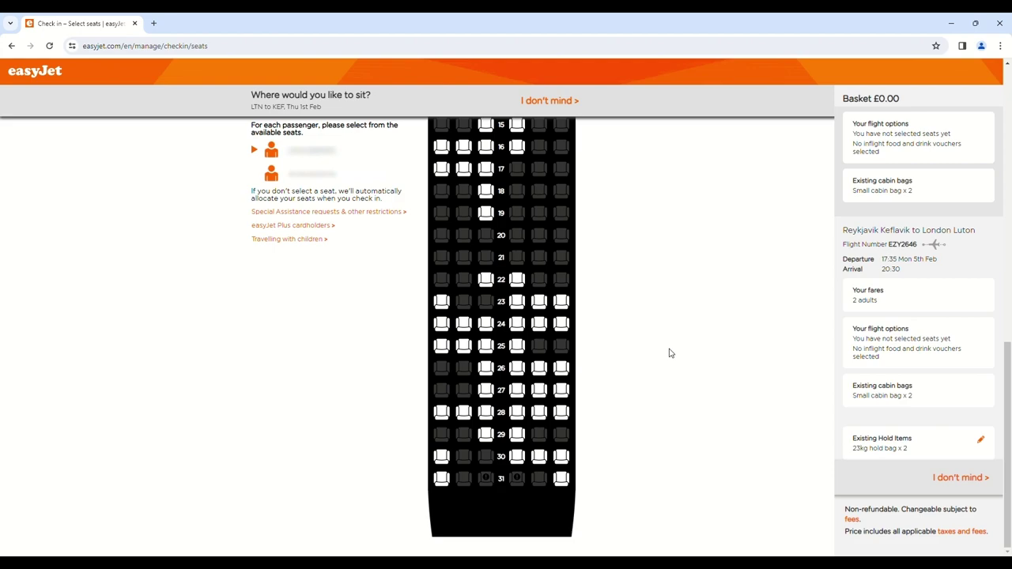
click(954, 480)
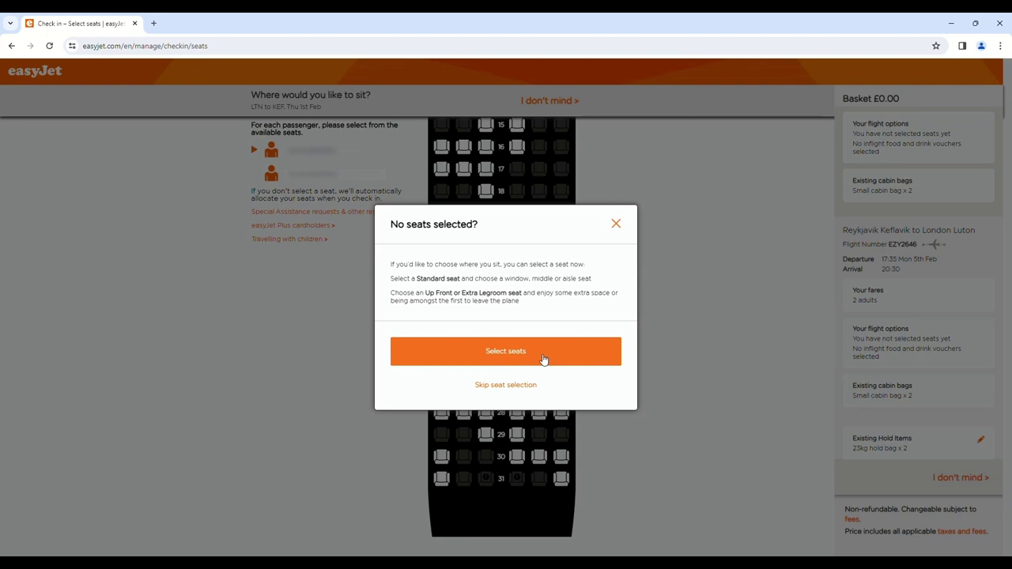
click(510, 386)
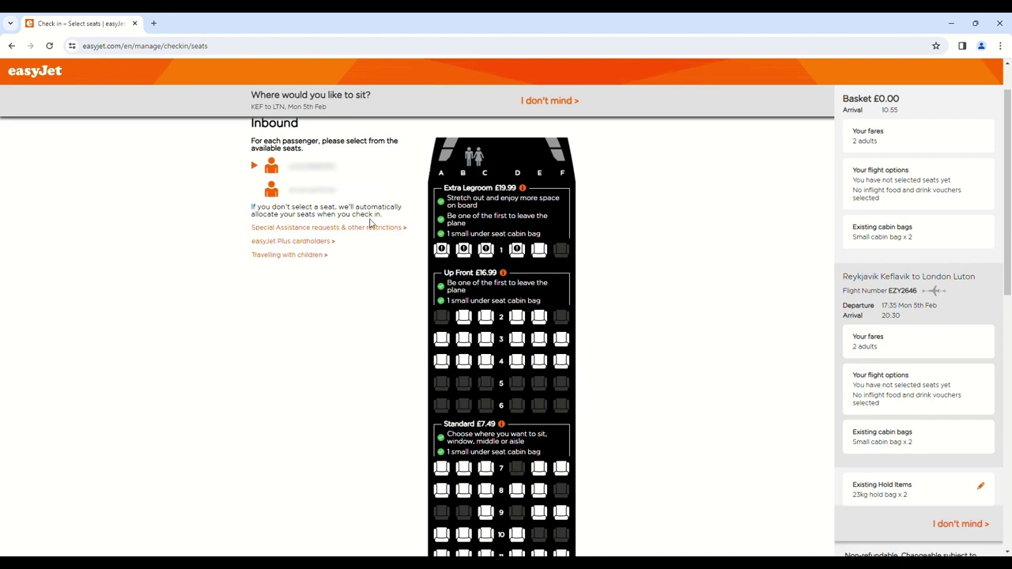
click(549, 103)
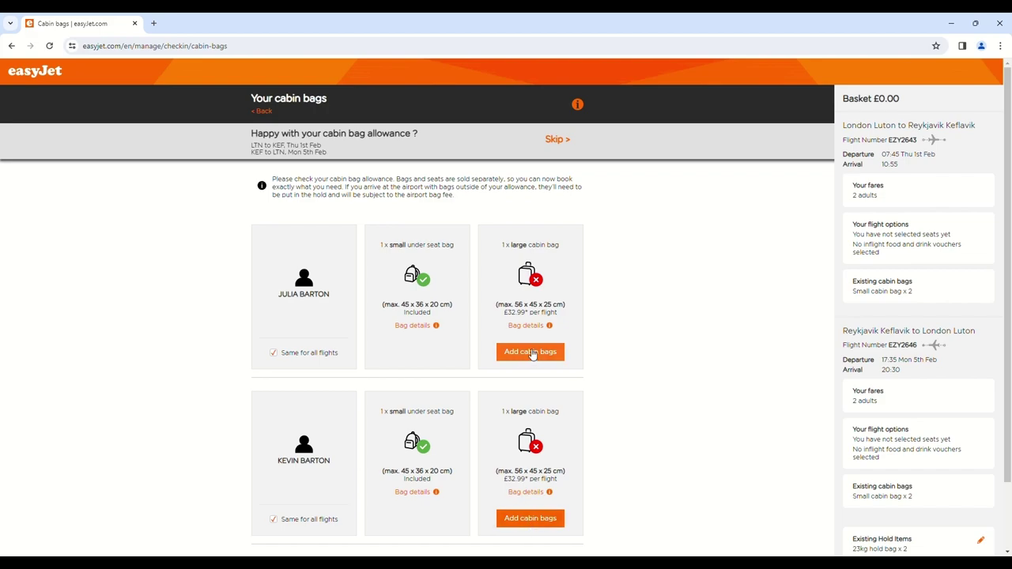
Step: Skip larger cabin bags, keeping only the small under-seat bag for each passenger
scroll(531, 352, down, 2)
scroll(529, 353, up, 2)
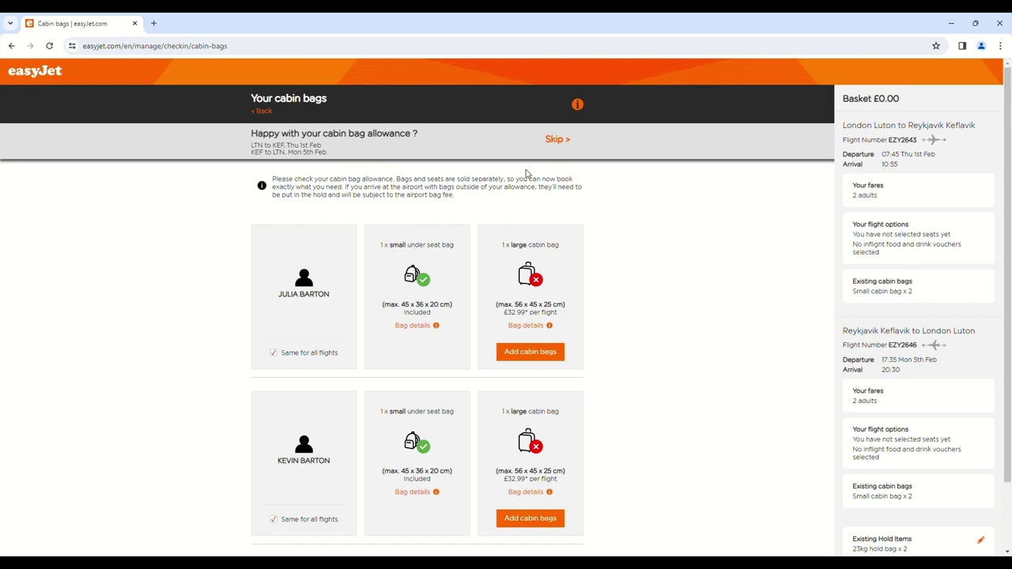
click(556, 141)
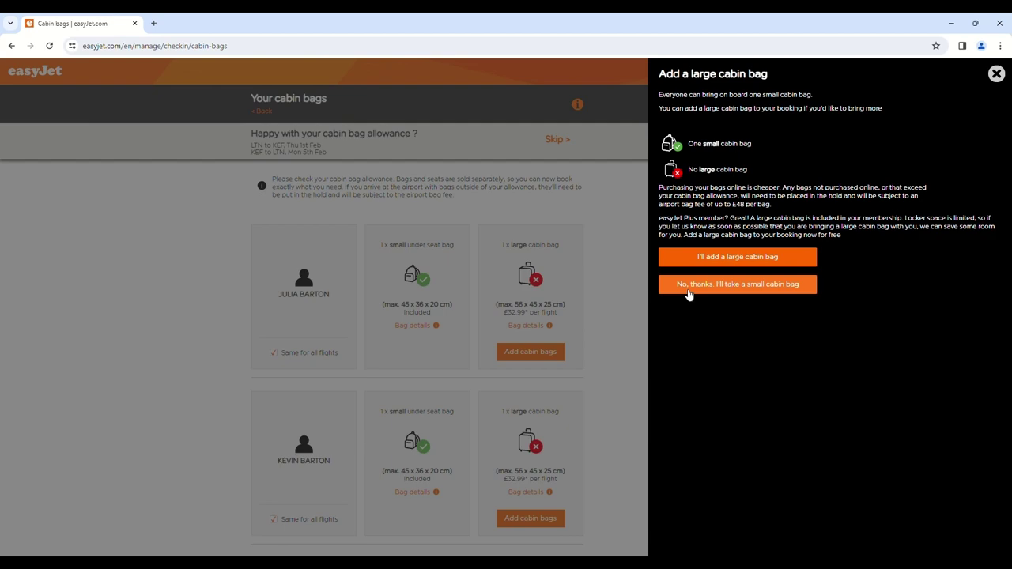
click(688, 287)
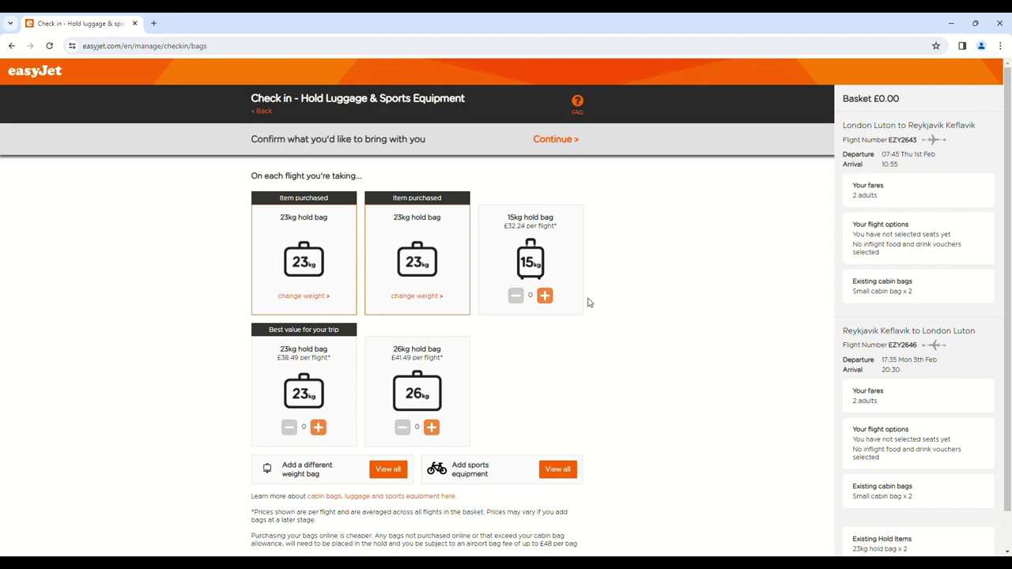
Step: Continue past hold luggage with the two 23kg bags and skip food and drink vouchers
click(560, 145)
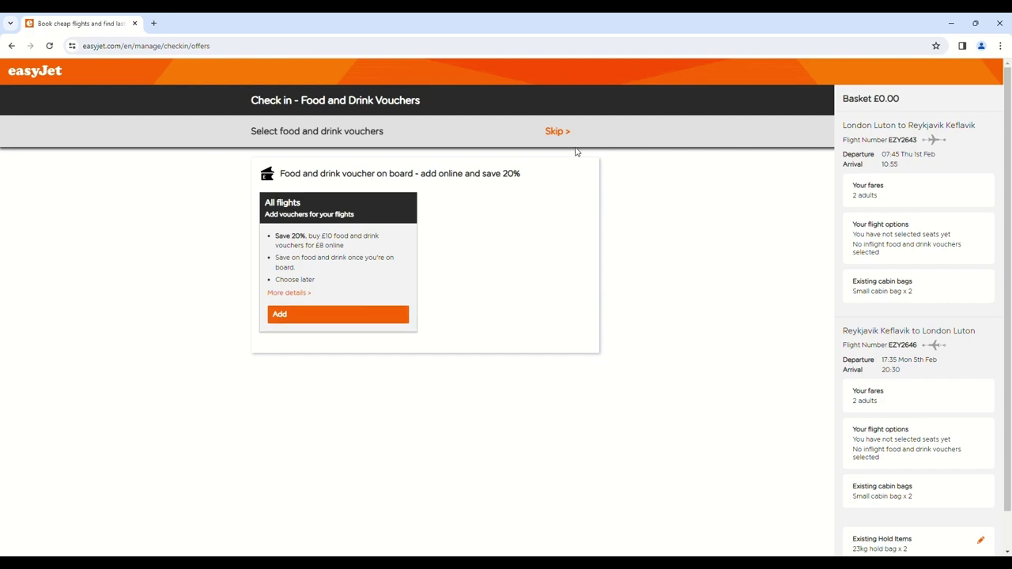
click(557, 133)
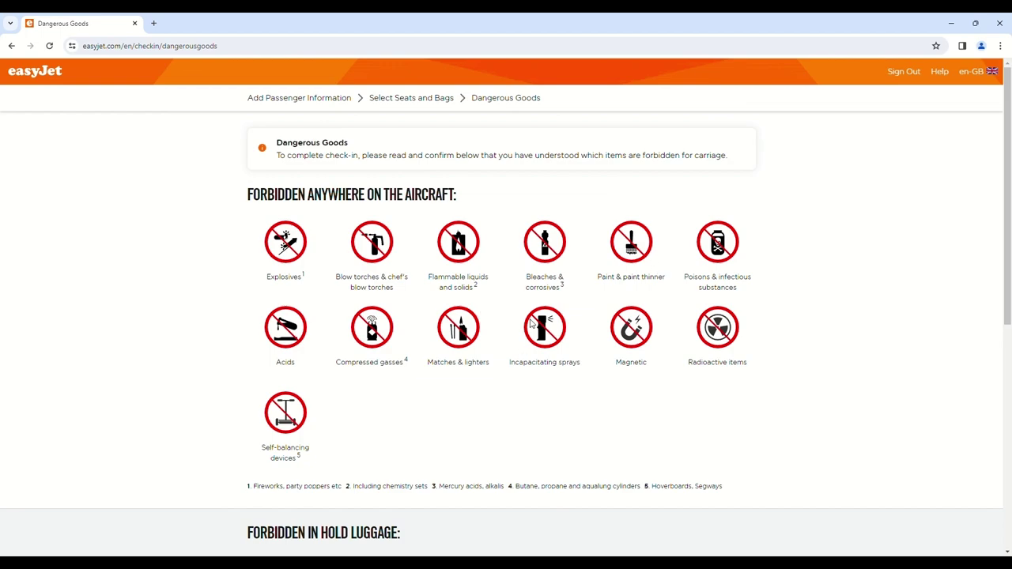
Step: Confirm the dangerous goods rules and check in on both flights, EZY2643 and EZY2646
scroll(485, 312, down, 2)
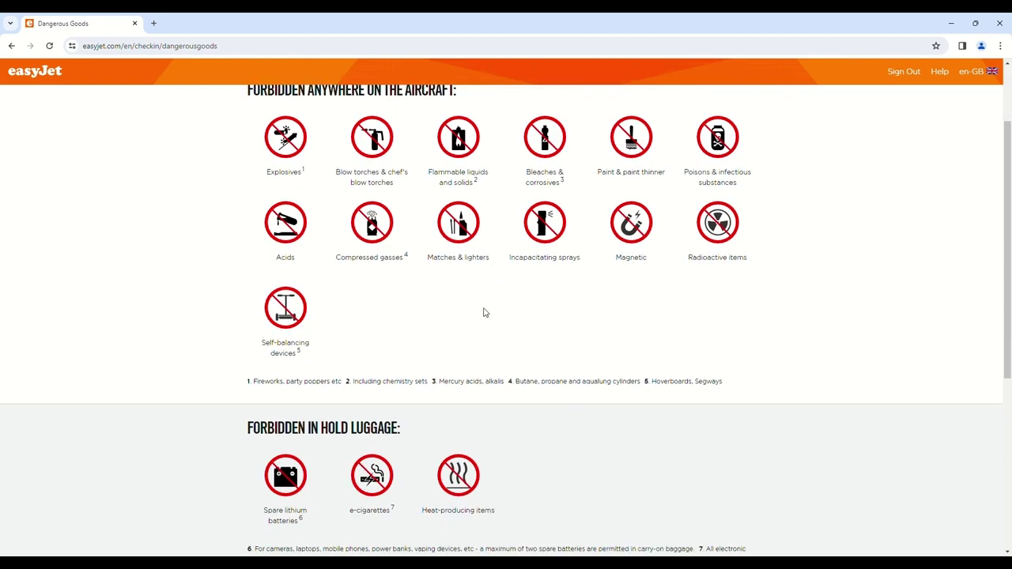
scroll(484, 313, down, 5)
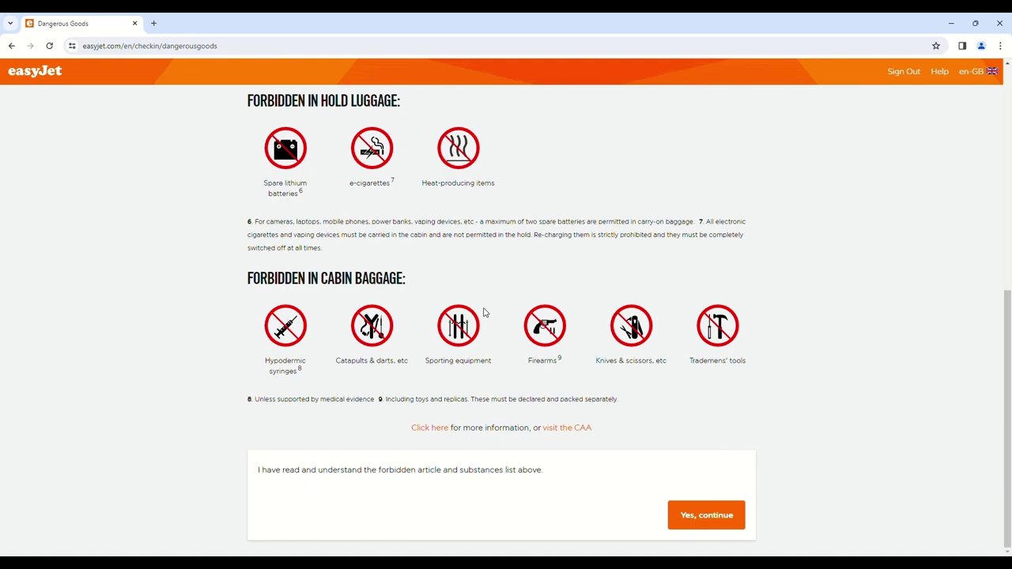
click(707, 516)
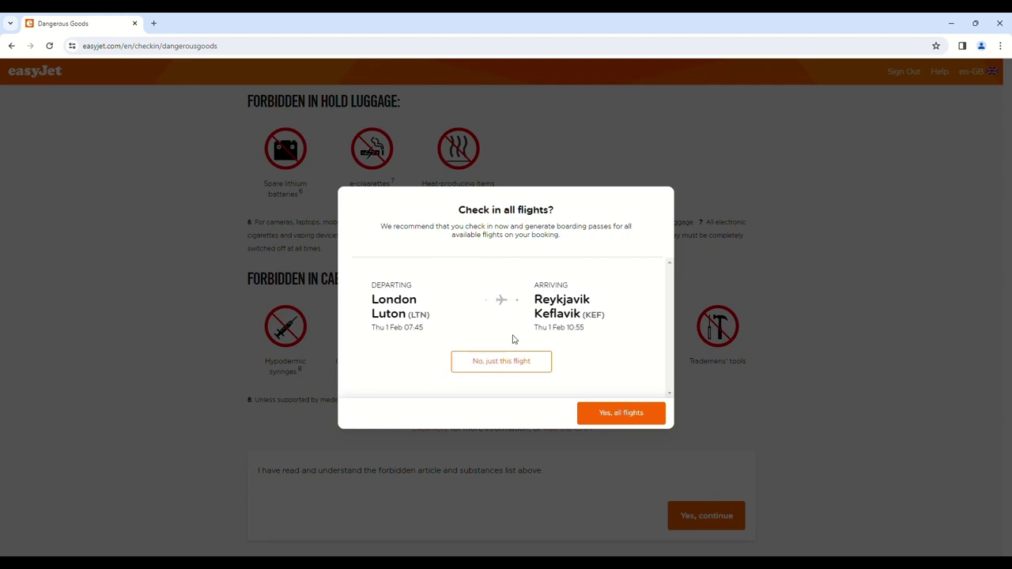
click(620, 416)
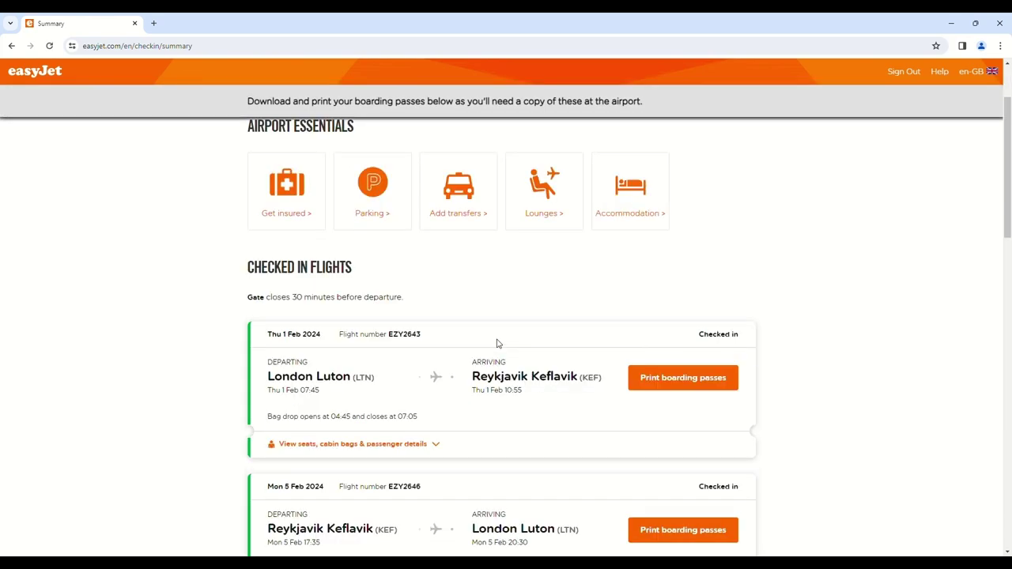
scroll(498, 343, down, 2)
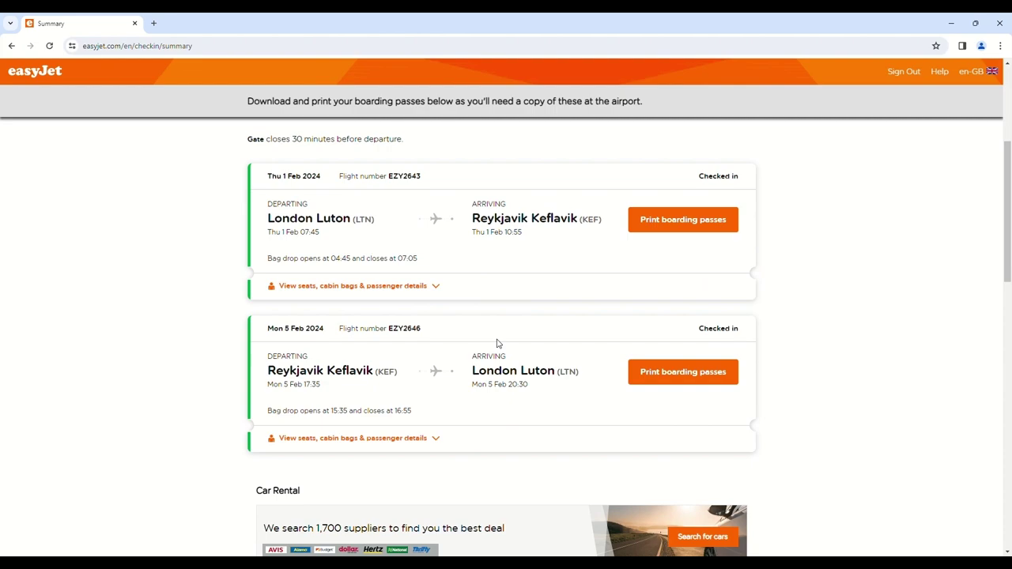
Step: Print boarding passes for the 1 Feb London Luton to Reykjavik flight
click(672, 224)
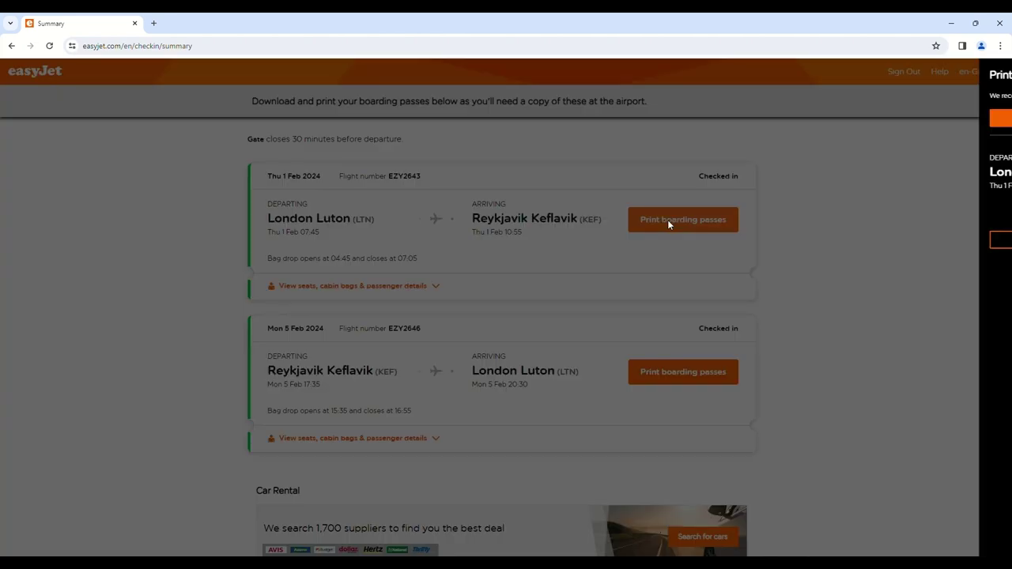